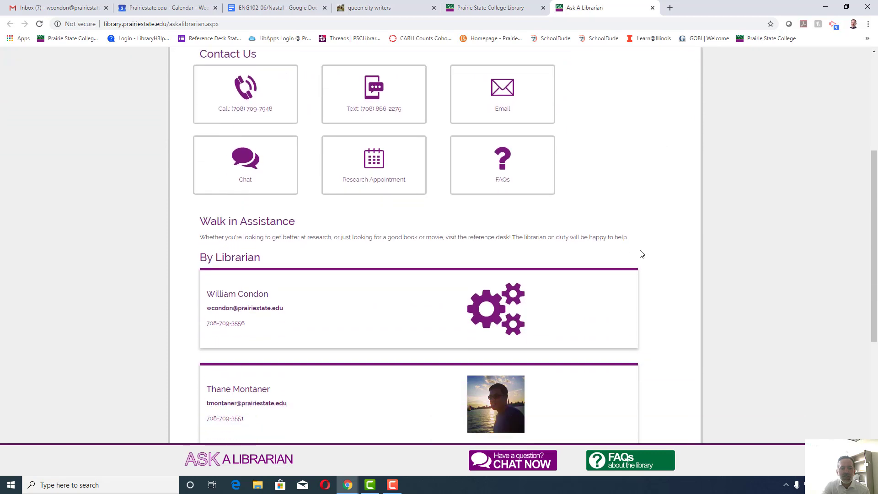
scroll(641, 254, down, 2)
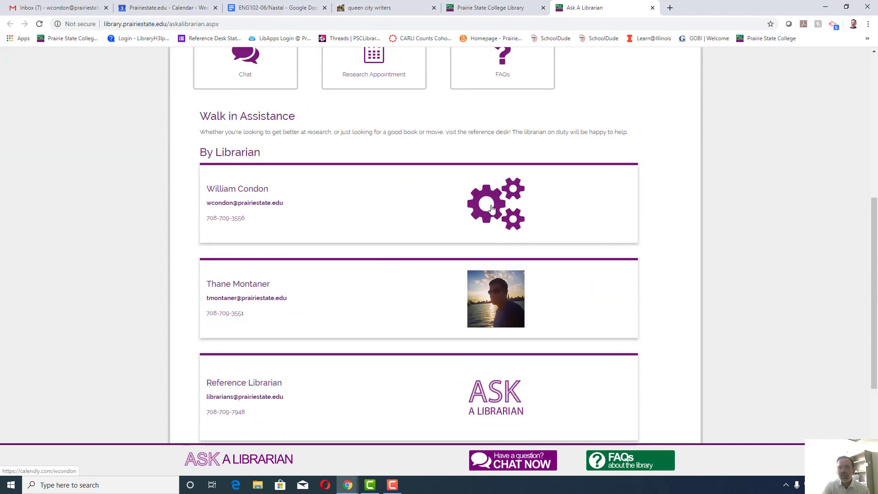